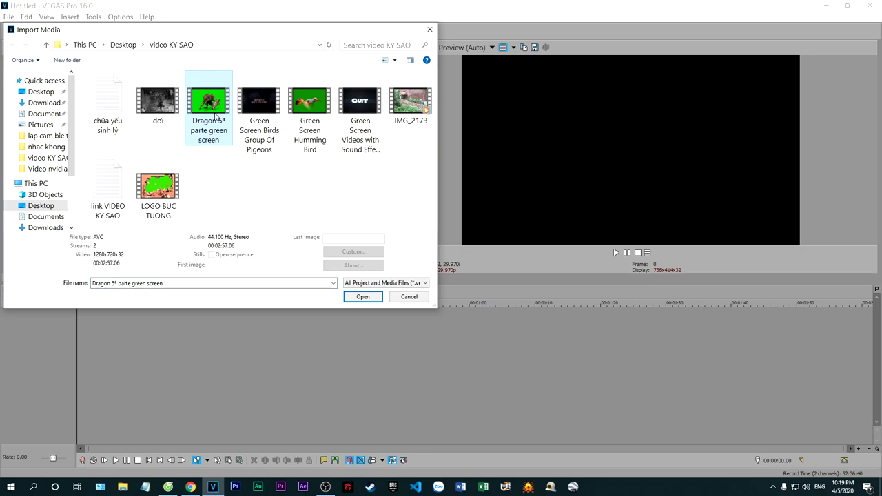
- Import the "Dragon 5ª parte green screen" video and place it at the start of the timeline
{"action": "left_click", "coordinate": [360, 297]}
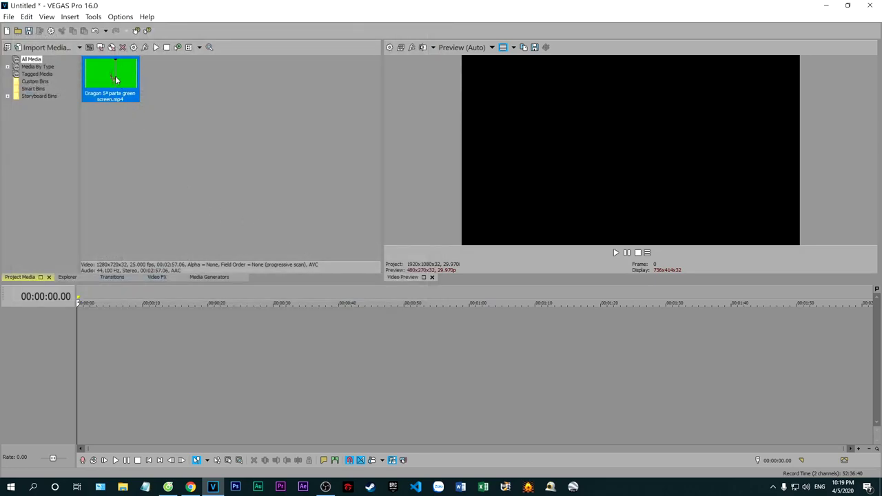
{"action": "left_click_drag", "start_coordinate": [115, 76], "coordinate": [76, 323]}
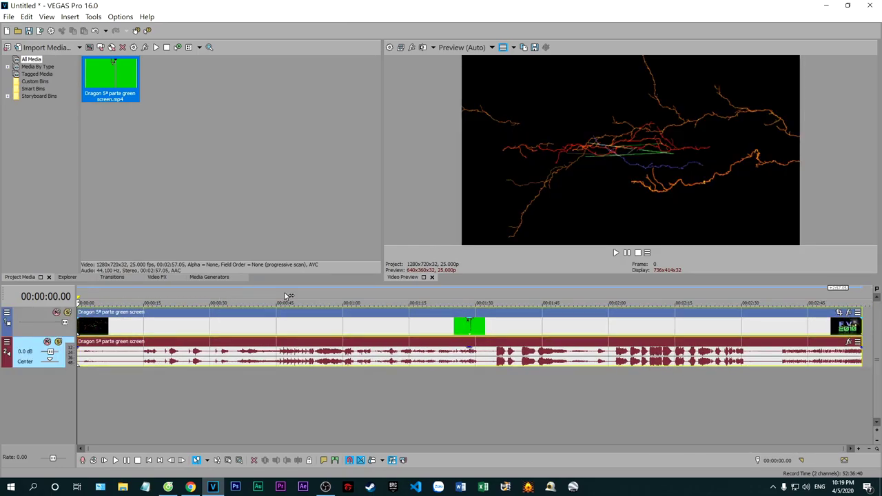
- Split the dragon clip at 00:00:51.20, where the dragon enters the frame, and delete the part before it
{"action": "left_click", "coordinate": [285, 298]}
{"action": "left_click", "coordinate": [366, 298]}
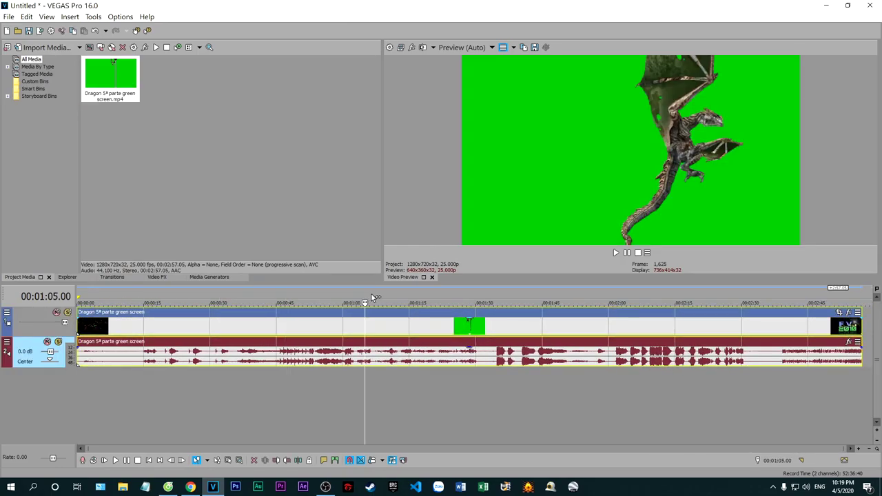
{"action": "left_click", "coordinate": [402, 298]}
{"action": "left_click", "coordinate": [360, 298]}
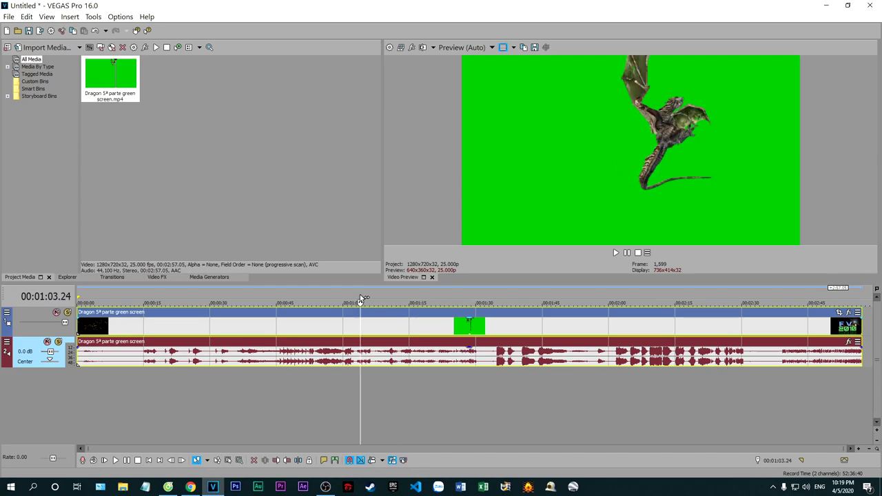
{"action": "left_click", "coordinate": [344, 298]}
{"action": "left_click", "coordinate": [334, 298]}
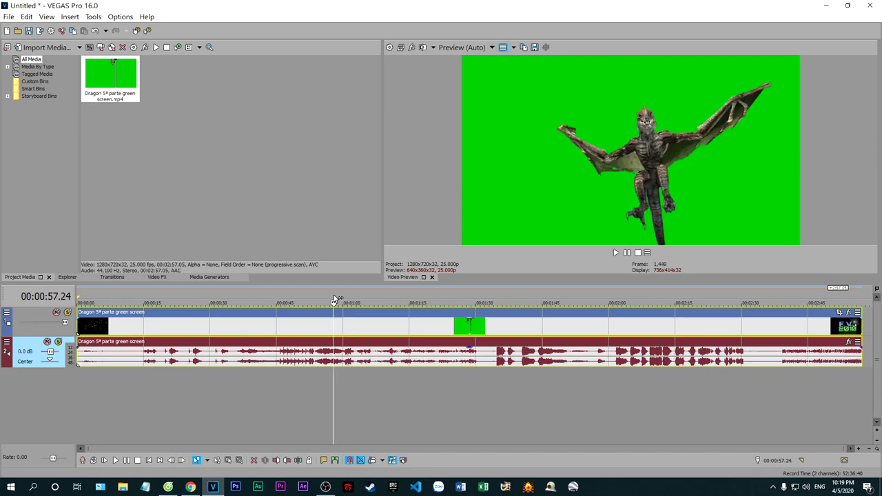
{"action": "left_click", "coordinate": [324, 298]}
{"action": "left_click", "coordinate": [314, 298]}
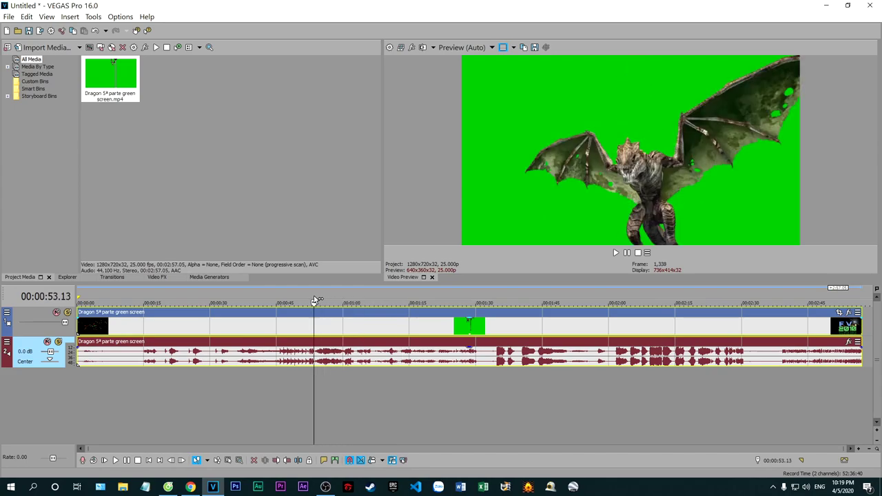
{"action": "left_click", "coordinate": [306, 299]}
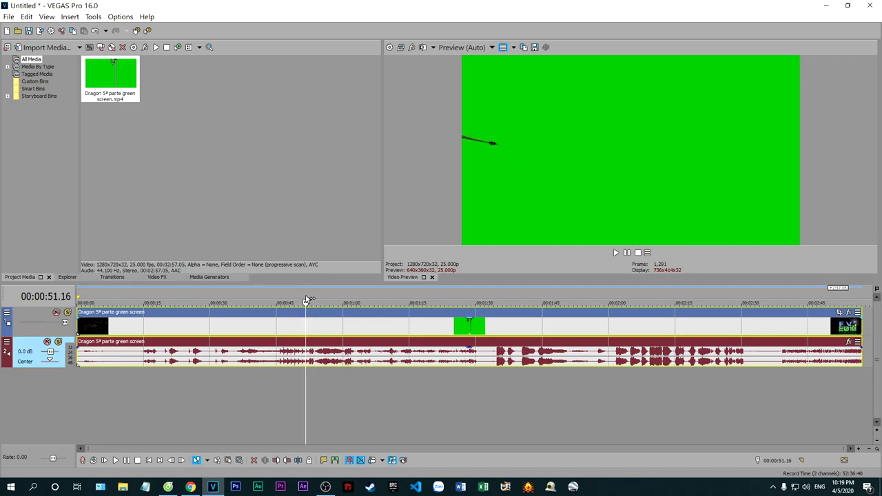
{"action": "key", "text": "Right"}
{"action": "key", "text": "Right"}
{"action": "key", "text": "Right"}
{"action": "key", "text": "Right"}
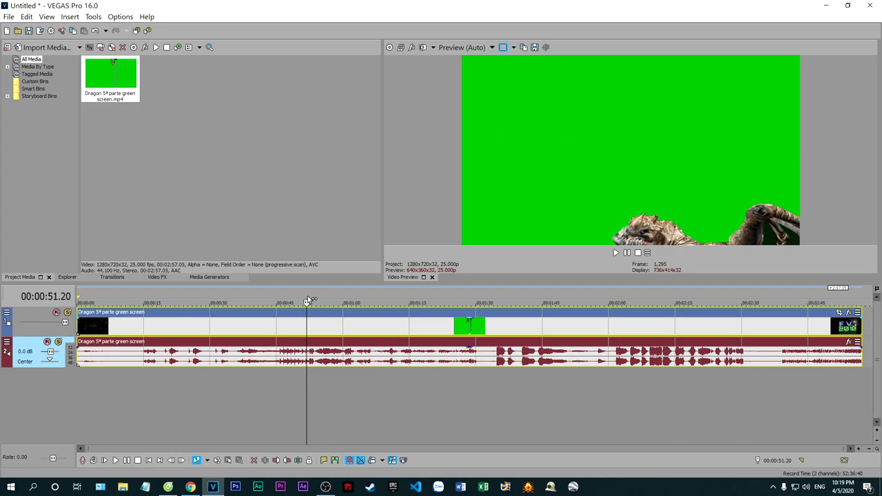
{"action": "key", "text": "s"}
{"action": "left_click", "coordinate": [252, 325]}
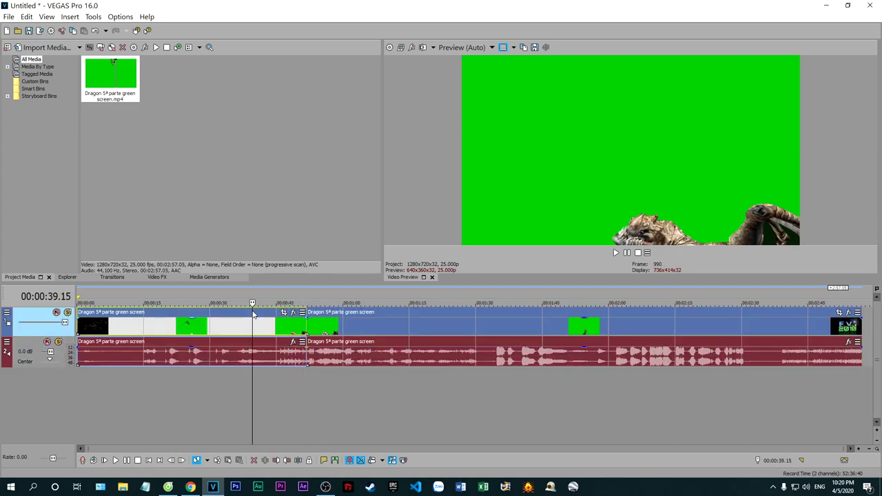
{"action": "right_click", "coordinate": [252, 325]}
{"action": "left_click", "coordinate": [272, 217]}
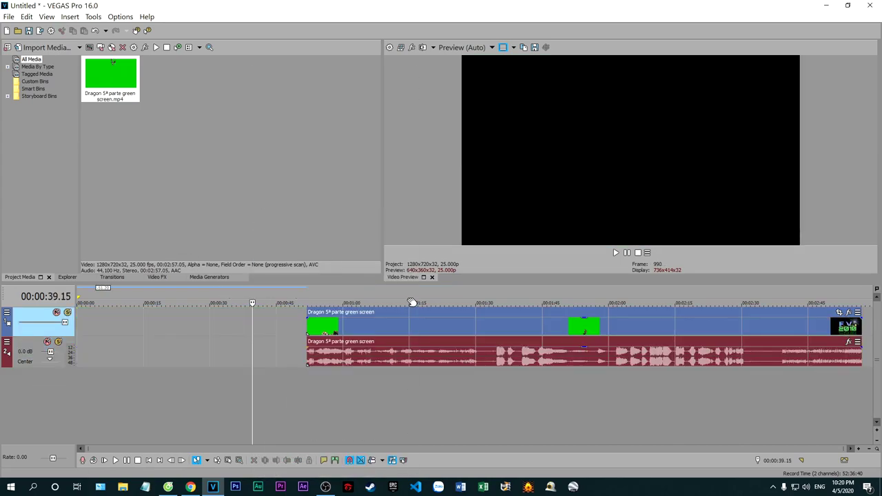
- Cut off the dragon clip after 00:01:08.03 and move the remaining piece to the start of the timeline
{"action": "left_click", "coordinate": [382, 289]}
{"action": "left_click", "coordinate": [358, 290]}
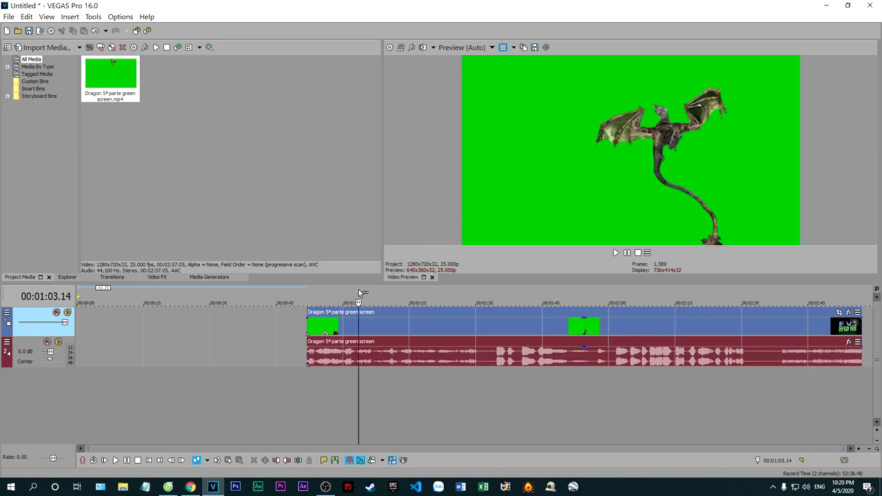
{"action": "key", "text": "space"}
{"action": "key", "text": "space"}
{"action": "key", "text": "space"}
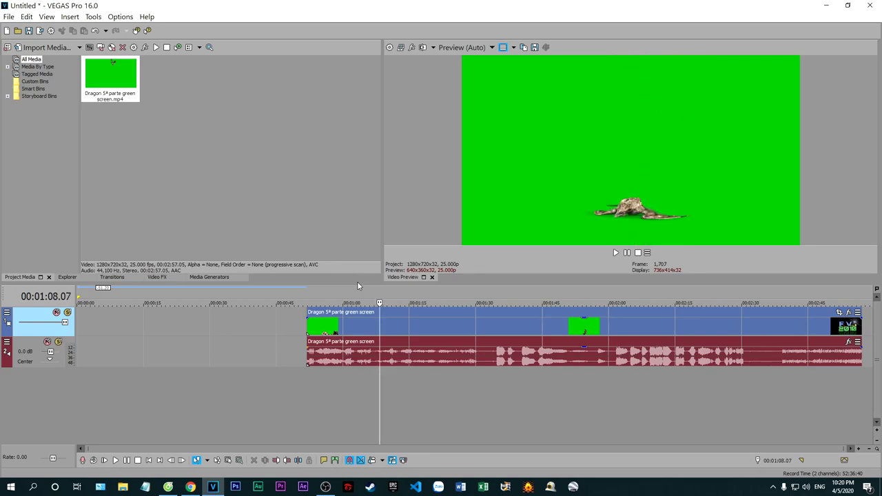
{"action": "key", "text": "Return"}
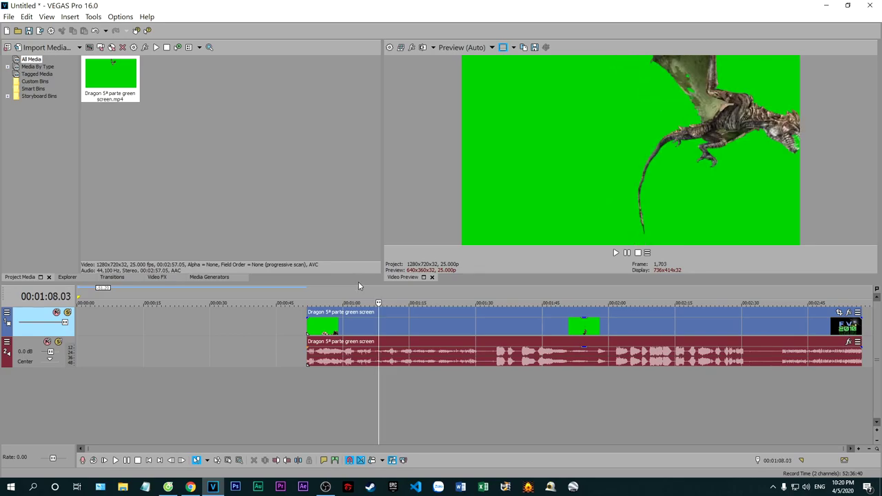
{"action": "key", "text": "s"}
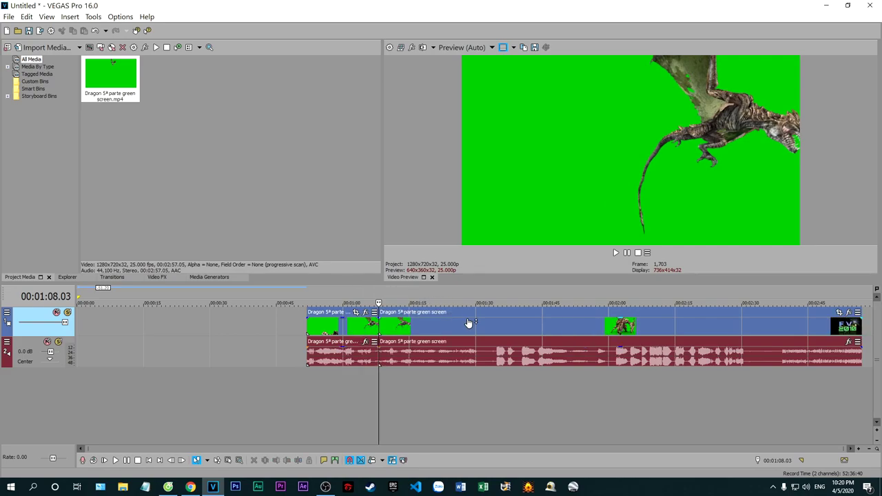
{"action": "left_click", "coordinate": [472, 314]}
{"action": "right_click", "coordinate": [472, 314]}
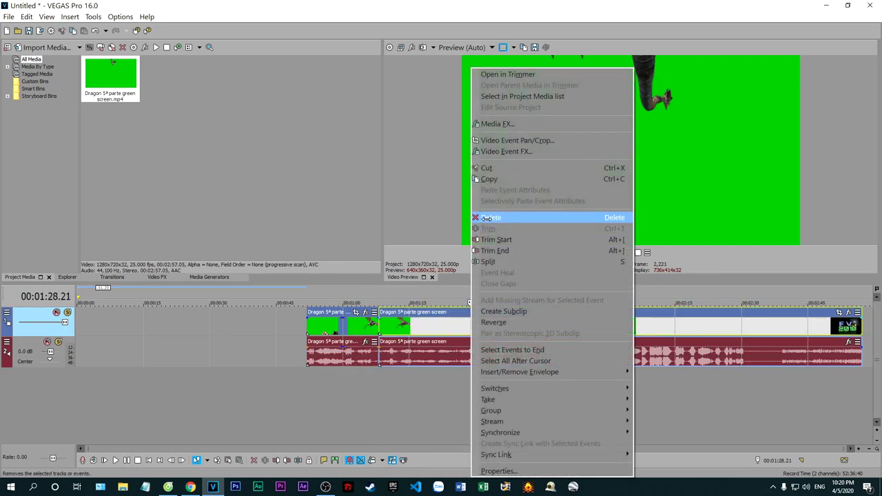
{"action": "left_click", "coordinate": [487, 218]}
{"action": "left_click_drag", "start_coordinate": [330, 313], "coordinate": [76, 312]}
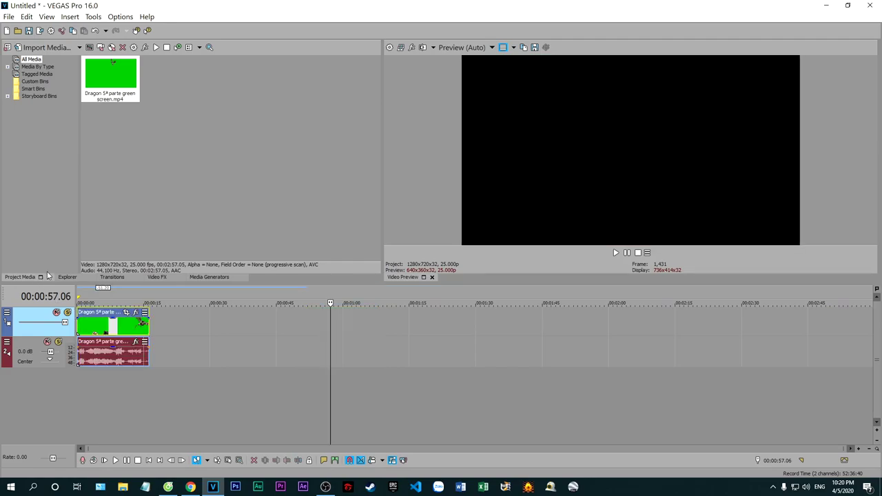
{"action": "left_click", "coordinate": [43, 47]}
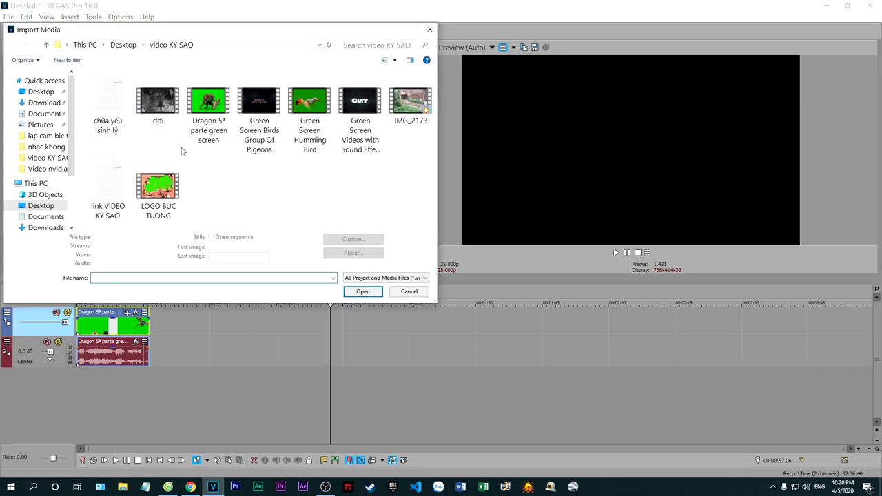
{"action": "left_click", "coordinate": [41, 92]}
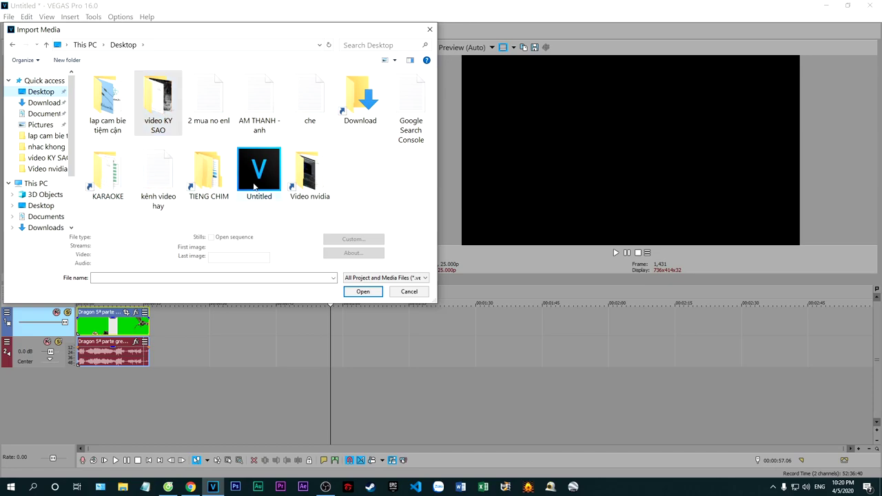
{"action": "double_click", "coordinate": [310, 175]}
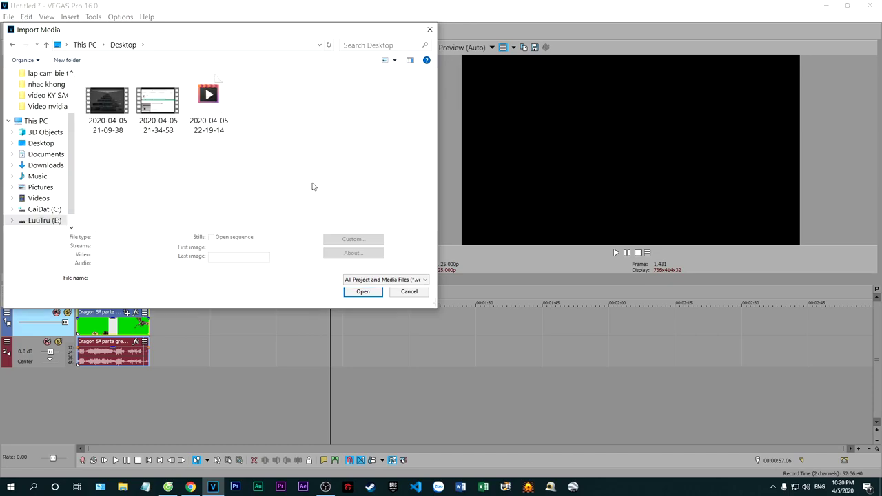
{"action": "double_click", "coordinate": [111, 104]}
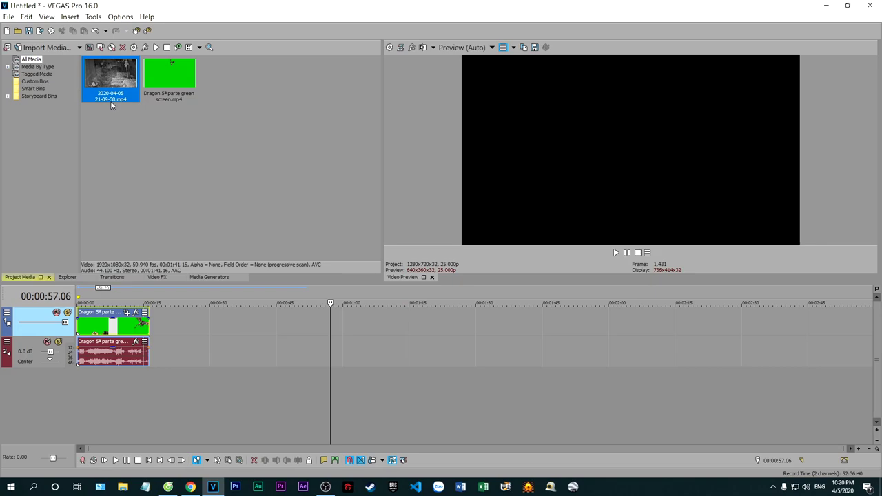
{"action": "left_click_drag", "start_coordinate": [110, 97], "coordinate": [169, 315]}
- Split the security camera clip at 00:00:40.08 and delete the part before the split
{"action": "left_click", "coordinate": [215, 298]}
{"action": "left_click", "coordinate": [255, 295]}
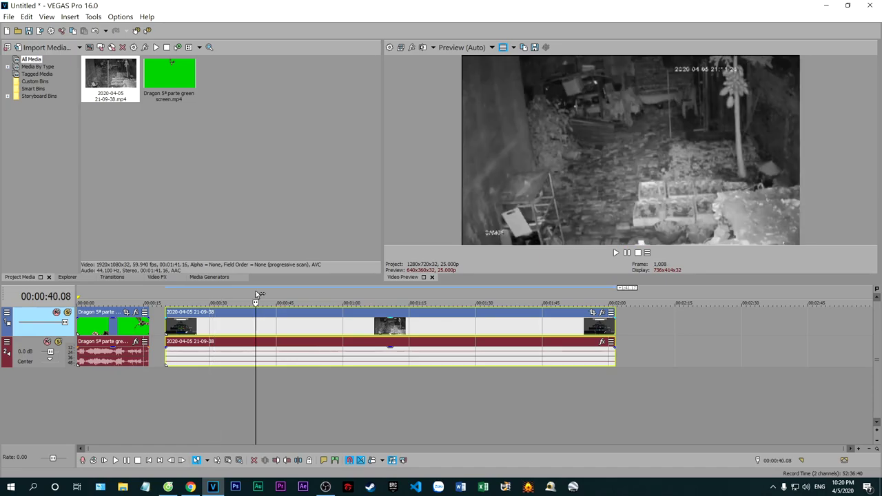
{"action": "key", "text": "s"}
{"action": "left_click", "coordinate": [215, 324]}
{"action": "right_click", "coordinate": [216, 324]}
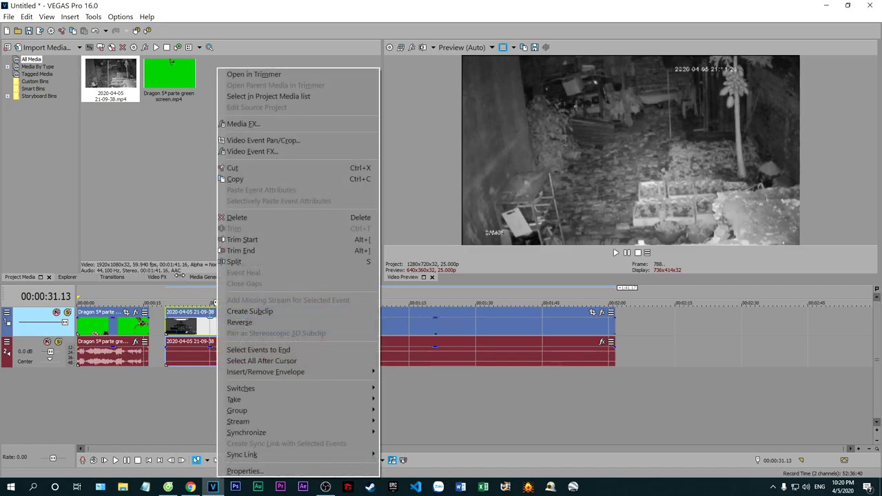
{"action": "left_click", "coordinate": [235, 217]}
- Cut off the camera clip after 00:01:12.04 and move the remainder to new tracks below the dragon, at the timeline start
{"action": "left_click", "coordinate": [397, 295]}
{"action": "key", "text": "s"}
{"action": "left_click", "coordinate": [428, 320]}
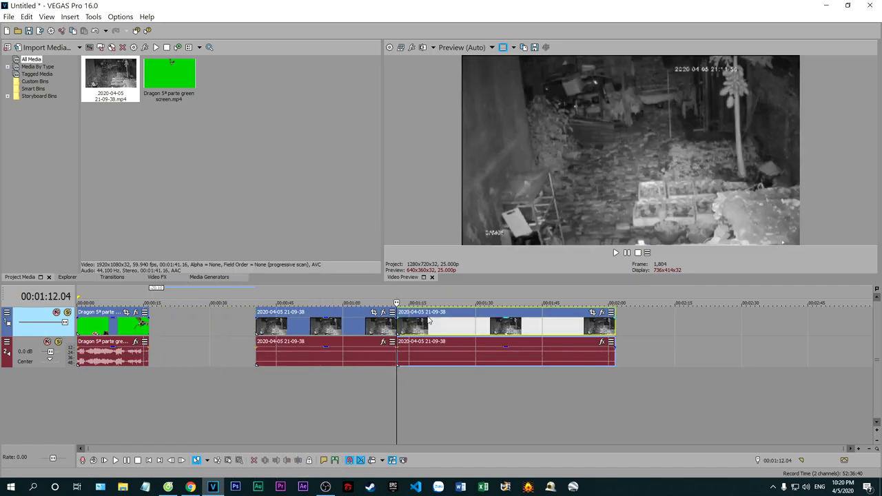
{"action": "right_click", "coordinate": [441, 317]}
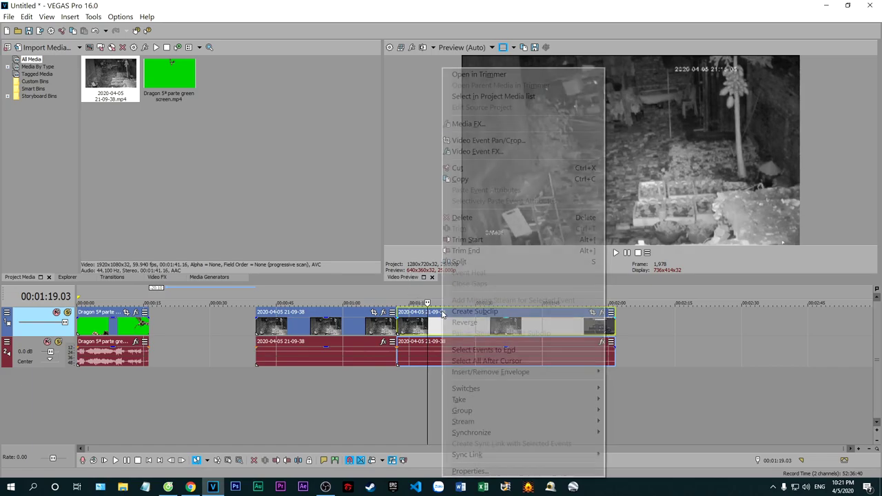
{"action": "left_click", "coordinate": [456, 217]}
{"action": "left_click_drag", "start_coordinate": [324, 376], "coordinate": [122, 378]}
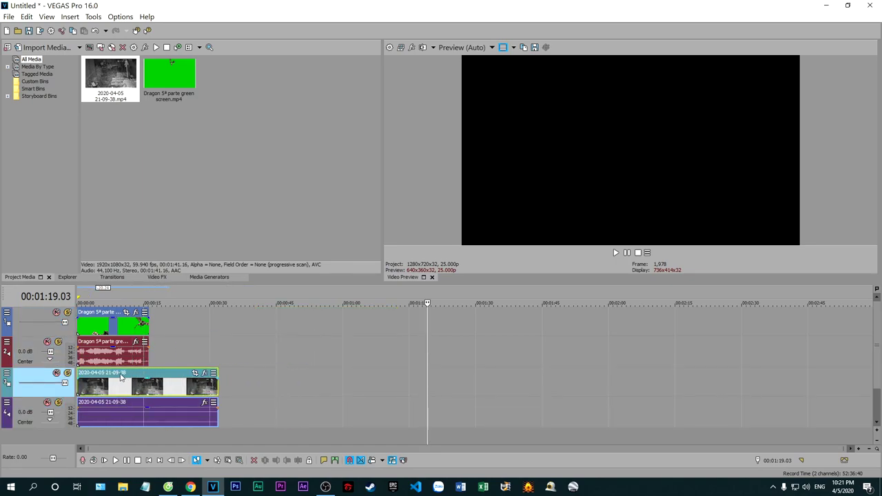
- Delete the dragon clip's audio event along with its audio track
{"action": "left_click", "coordinate": [101, 345]}
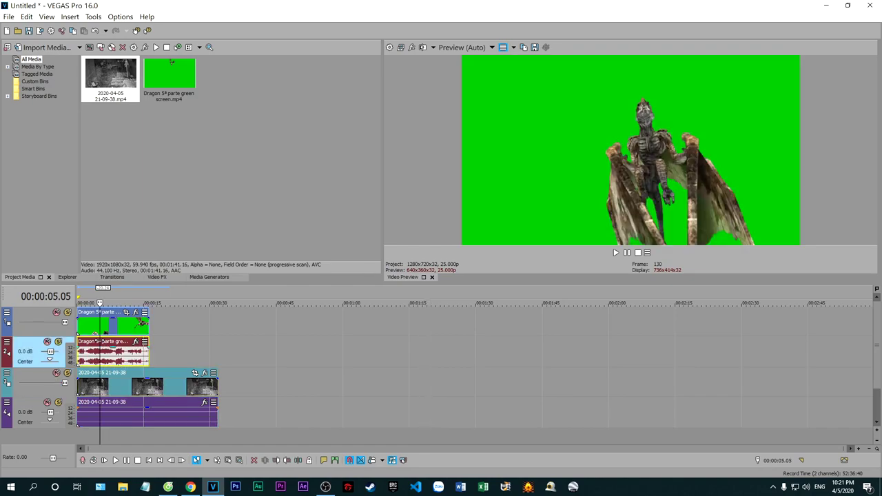
{"action": "right_click", "coordinate": [100, 341]}
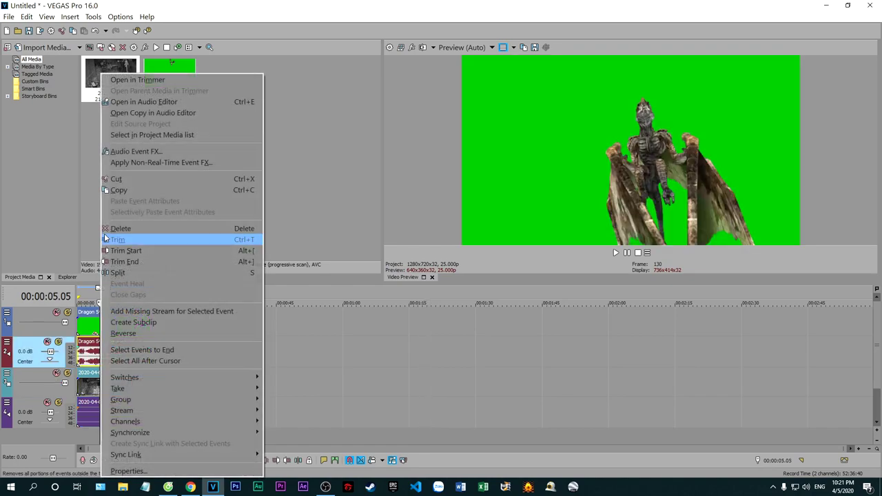
{"action": "left_click", "coordinate": [110, 228]}
{"action": "right_click", "coordinate": [28, 348]}
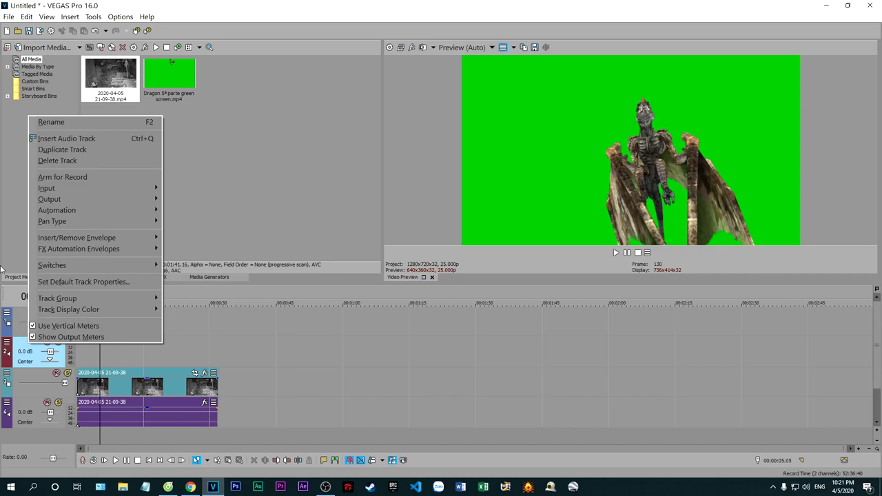
{"action": "left_click", "coordinate": [57, 161]}
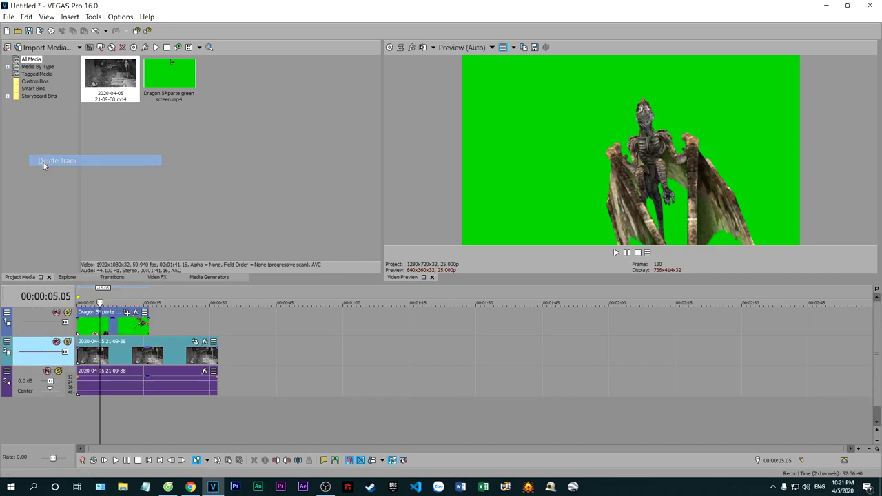
- Trim the end of the camera clip to match the end of the dragon clip
{"action": "left_click", "coordinate": [163, 347]}
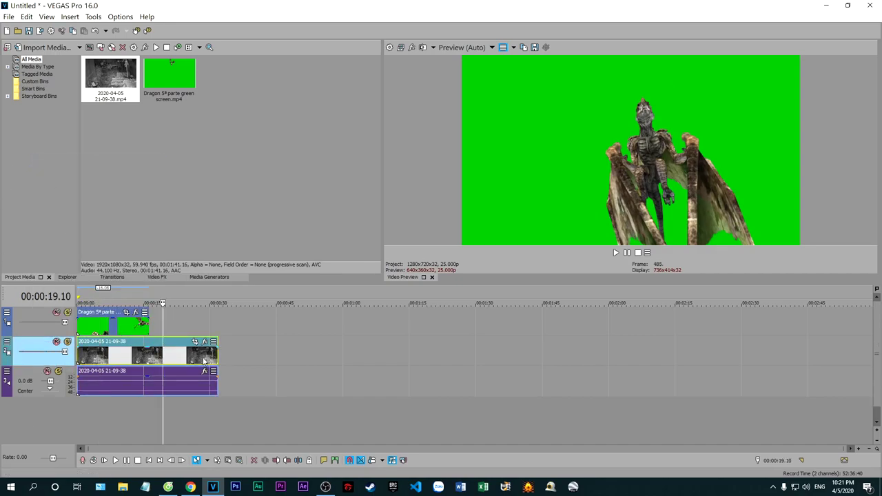
{"action": "left_click_drag", "start_coordinate": [216, 352], "coordinate": [147, 352]}
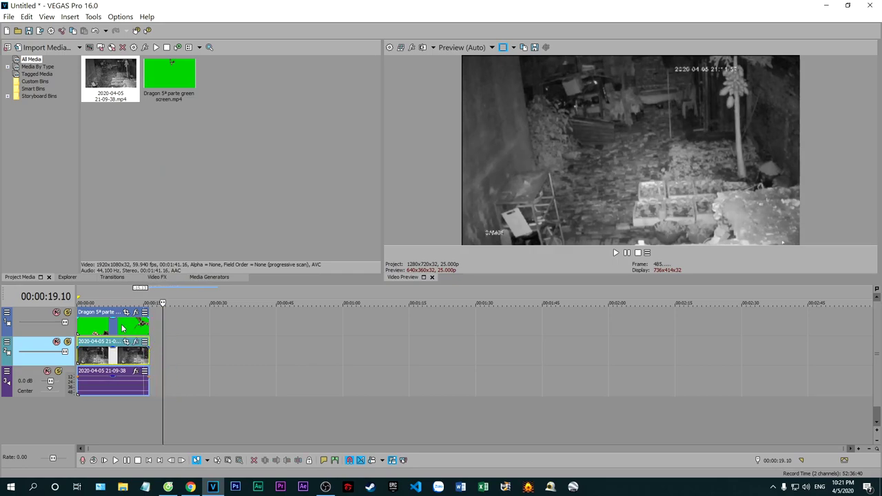
- Apply the default Chroma Keyer effect to the dragon clip and sample the preview's green background as the key color
{"action": "left_click", "coordinate": [104, 315]}
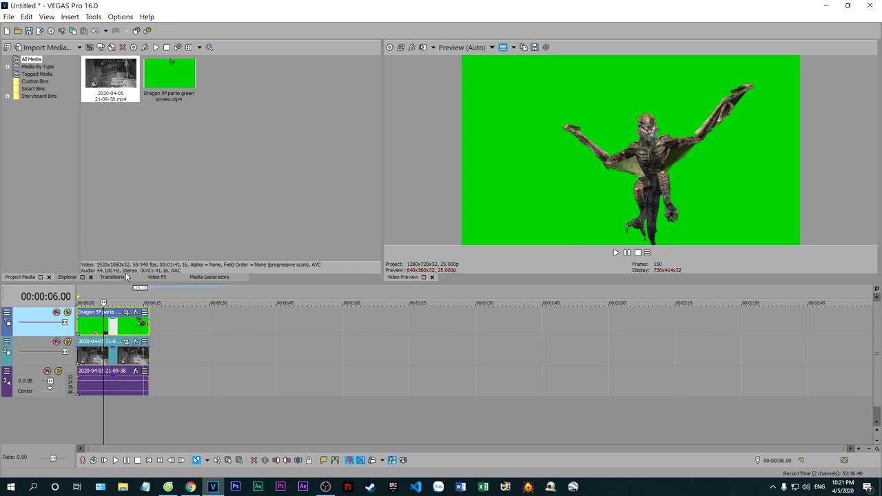
{"action": "left_click", "coordinate": [156, 277]}
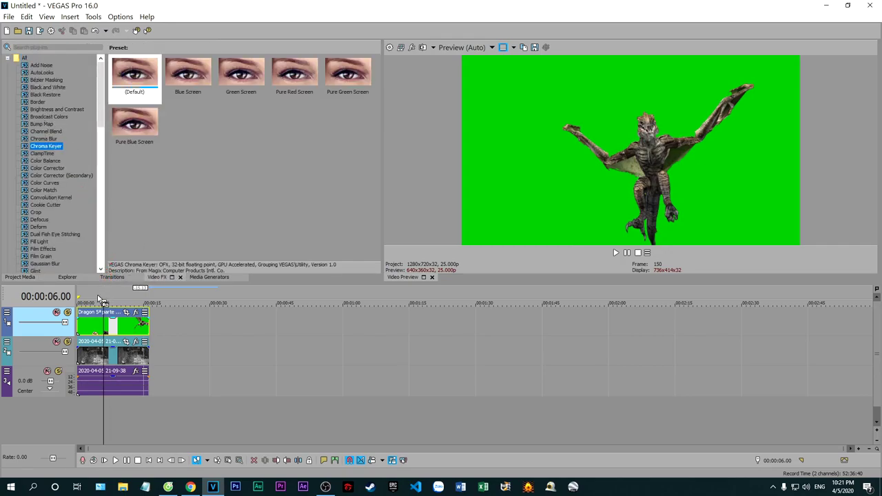
{"action": "left_click_drag", "start_coordinate": [97, 316], "coordinate": [96, 317]}
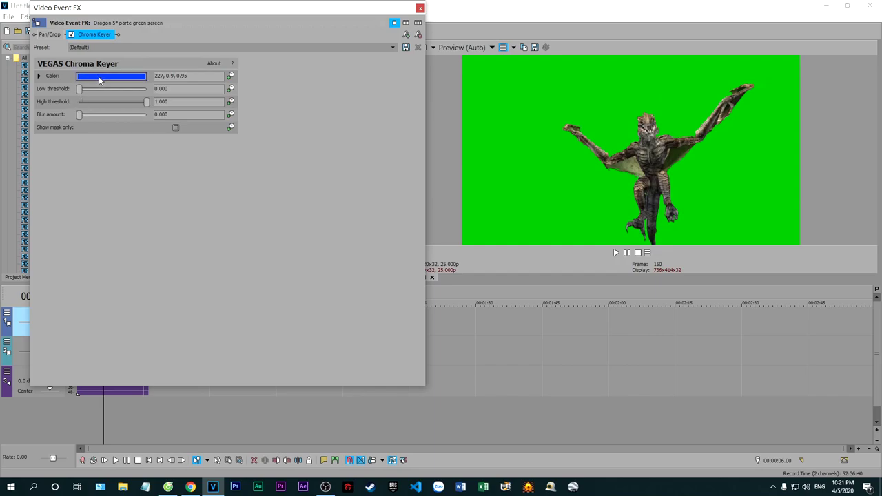
{"action": "left_click", "coordinate": [99, 76]}
{"action": "left_click", "coordinate": [529, 159]}
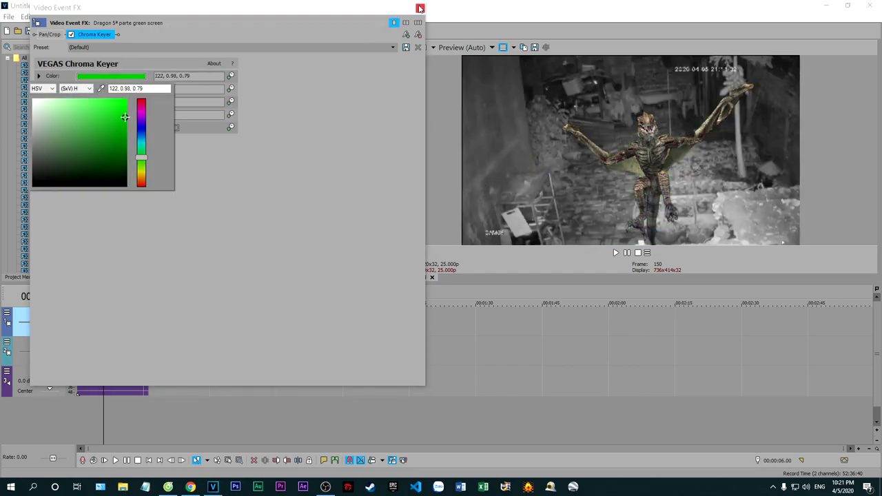
- Add the default Brightness and Contrast effect to the dragon clip
{"action": "left_click", "coordinate": [393, 23]}
{"action": "left_click", "coordinate": [421, 10]}
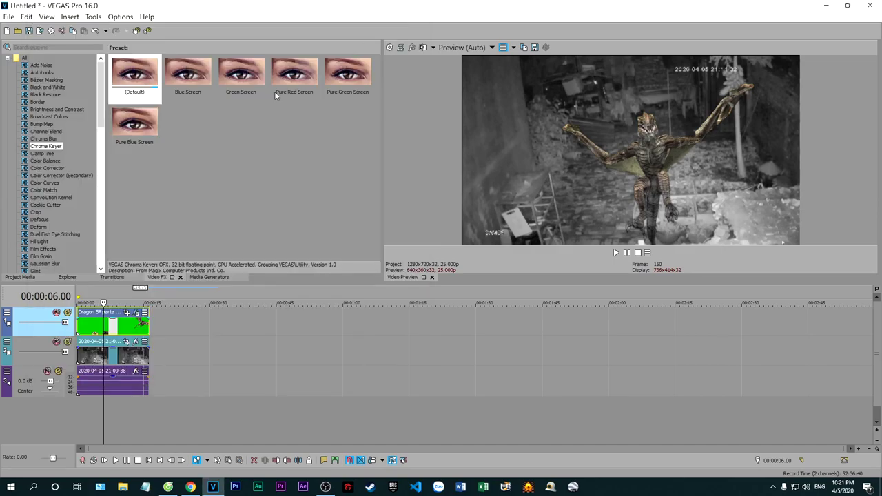
{"action": "left_click", "coordinate": [69, 109]}
{"action": "left_click_drag", "start_coordinate": [67, 109], "coordinate": [102, 260]}
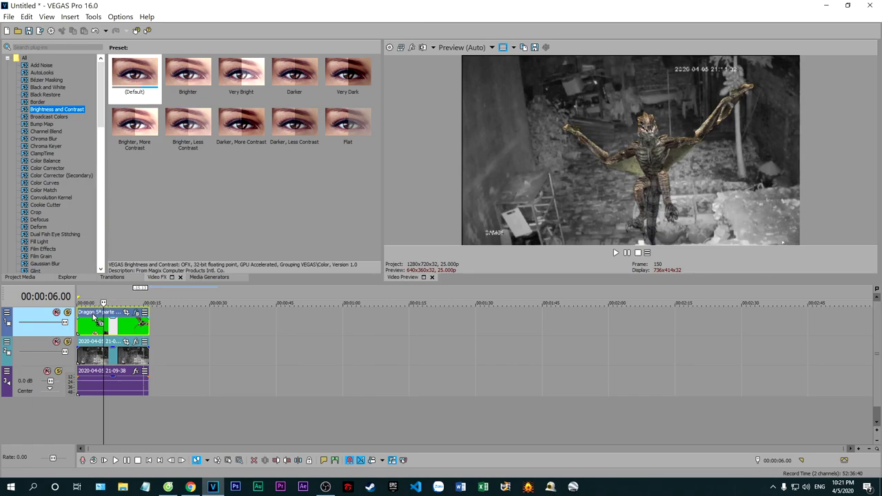
{"action": "left_click_drag", "start_coordinate": [97, 317], "coordinate": [92, 309]}
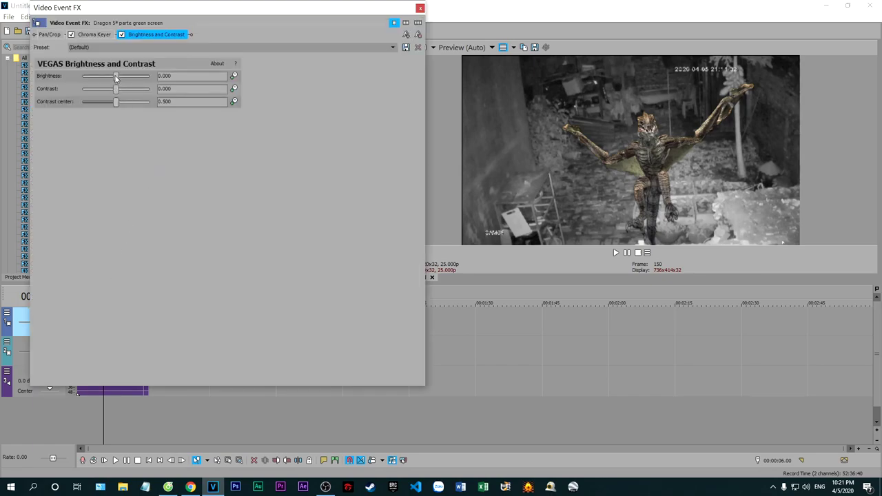
- Lower the dragon clip's brightness and contrast and adjust its contrast center to blend it with the night footage
{"action": "left_click_drag", "start_coordinate": [115, 78], "coordinate": [94, 89]}
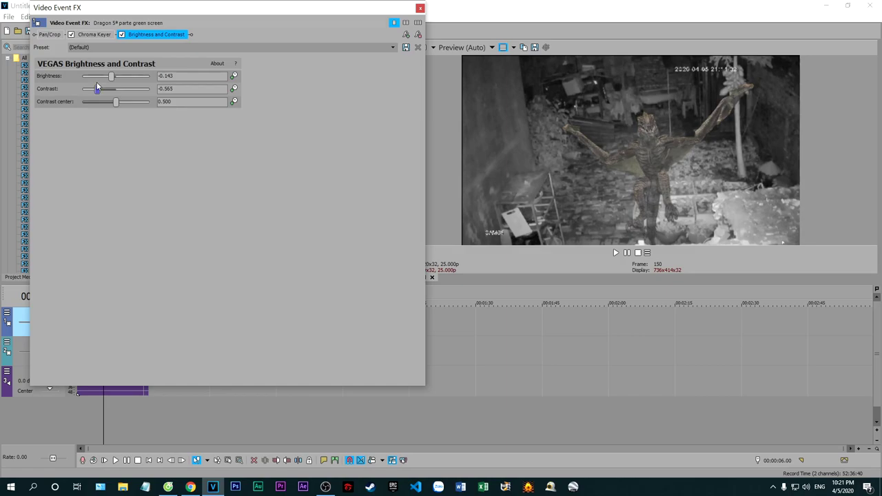
{"action": "left_click_drag", "start_coordinate": [98, 81], "coordinate": [97, 82]}
{"action": "left_click_drag", "start_coordinate": [123, 105], "coordinate": [107, 77]}
{"action": "left_click_drag", "start_coordinate": [105, 72], "coordinate": [101, 90]}
{"action": "left_click", "coordinate": [131, 101]}
{"action": "left_click", "coordinate": [420, 9]}
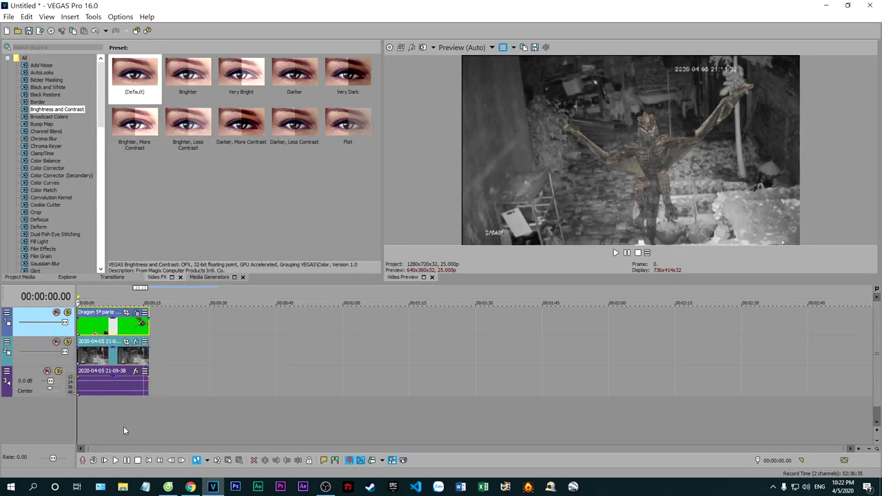
- Play the composite from the timeline start to check how the dragon blends with the camera footage
{"action": "left_click", "coordinate": [115, 460]}
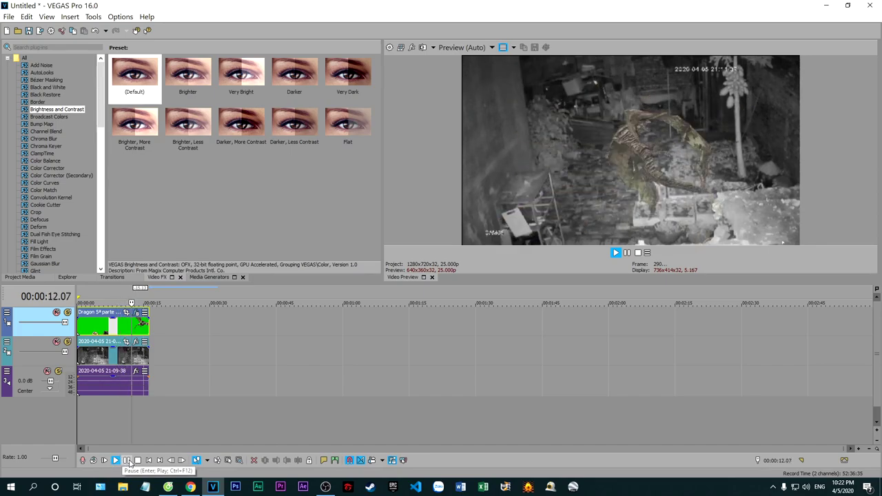
{"action": "left_click", "coordinate": [128, 460]}
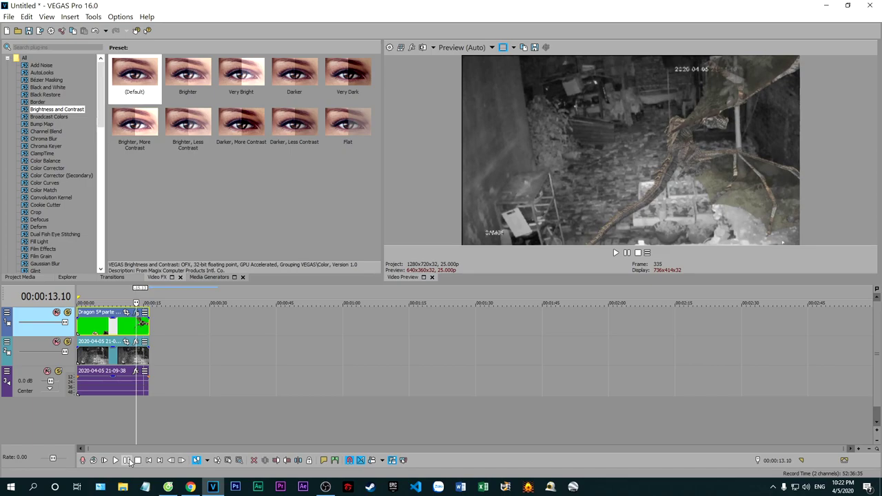
{"action": "left_click", "coordinate": [138, 460]}
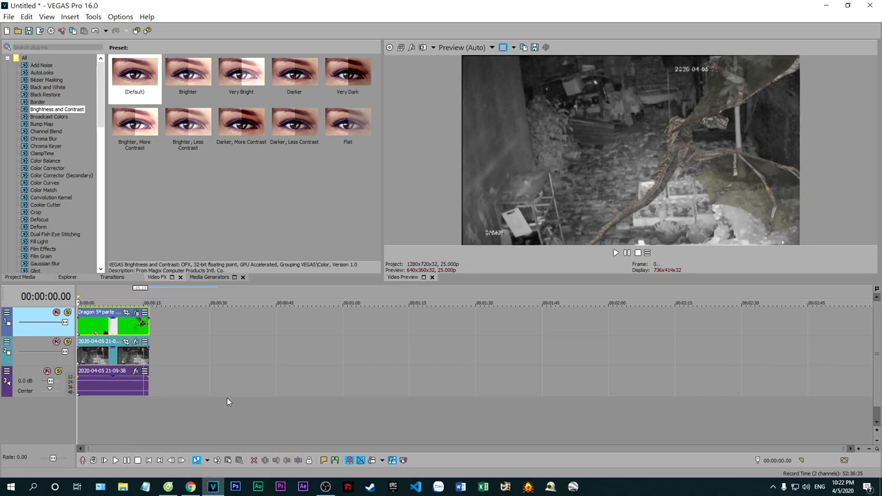
- Trim about four frames off the start of the dragon clip and align it with the timeline start
{"action": "scroll", "coordinate": [228, 392], "scroll_direction": "up", "scroll_amount": 5}
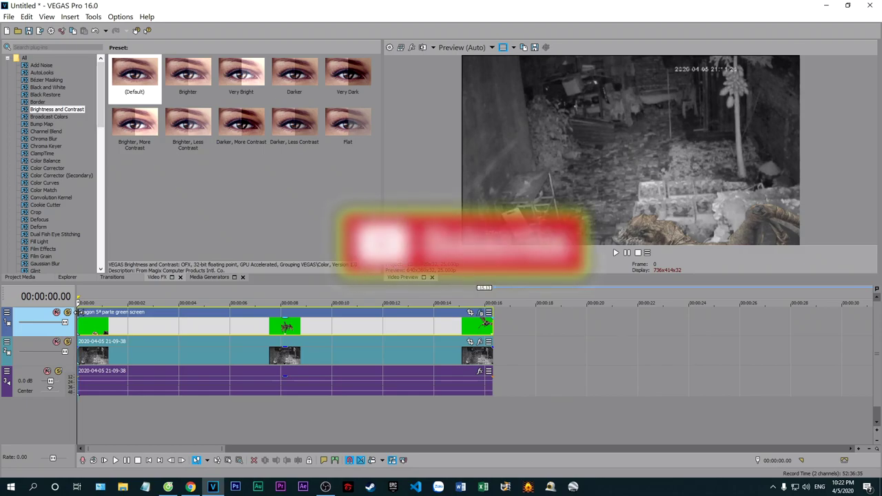
{"action": "left_click_drag", "start_coordinate": [81, 312], "coordinate": [77, 312]}
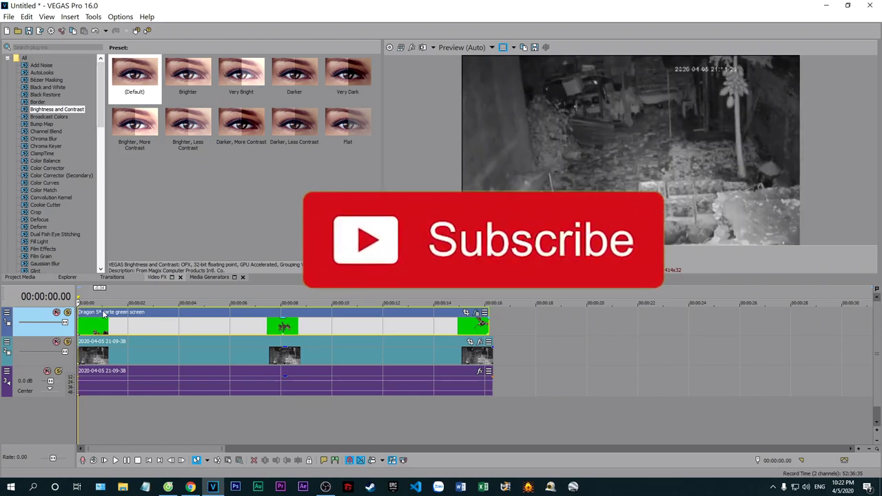